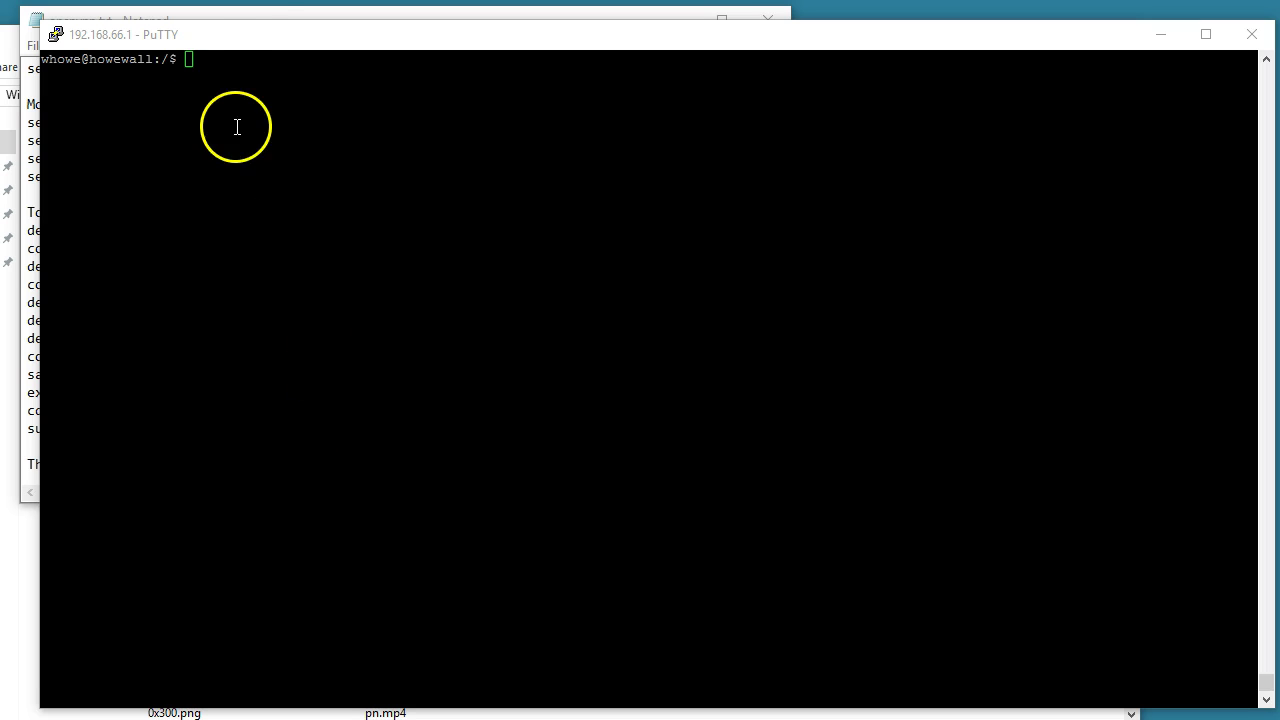
Above 'To delete:', add 'OpenVPN is not offloaded on the EdgeRouter so you take a performance hit.'.
left_click(236, 12)
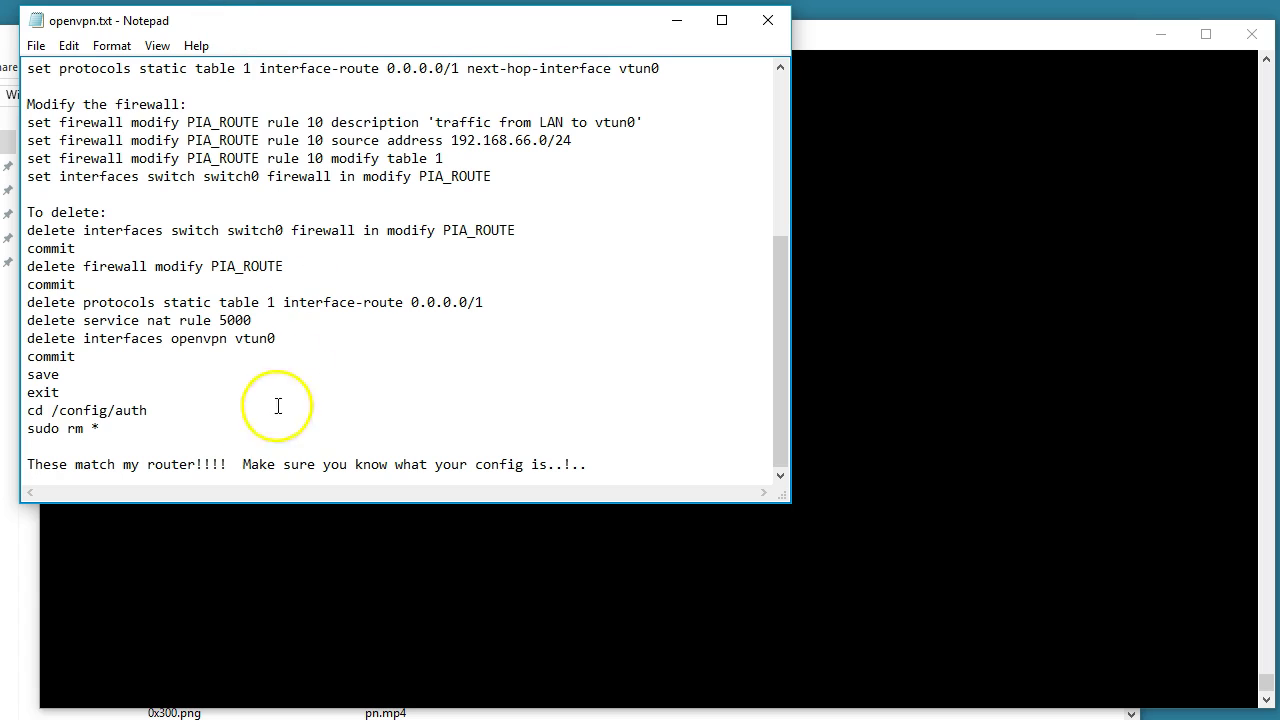
left_click(40, 194)
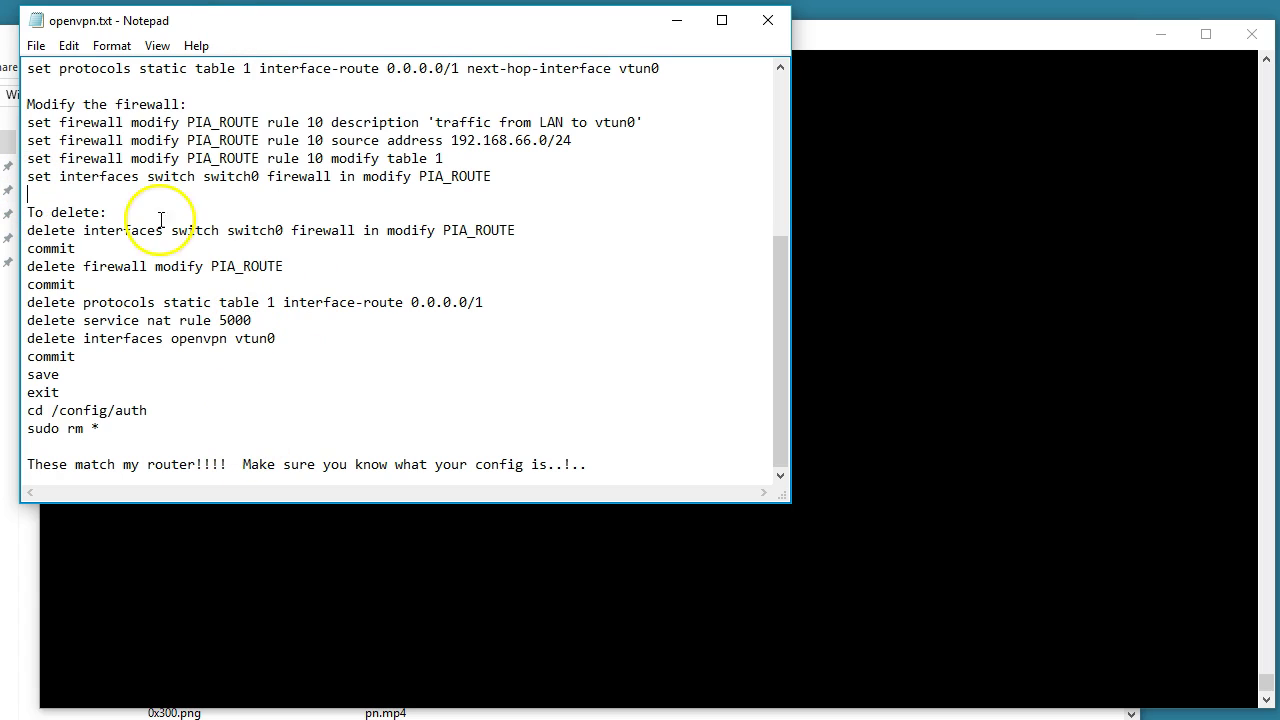
key("Return")
key("Return")
key("Return")
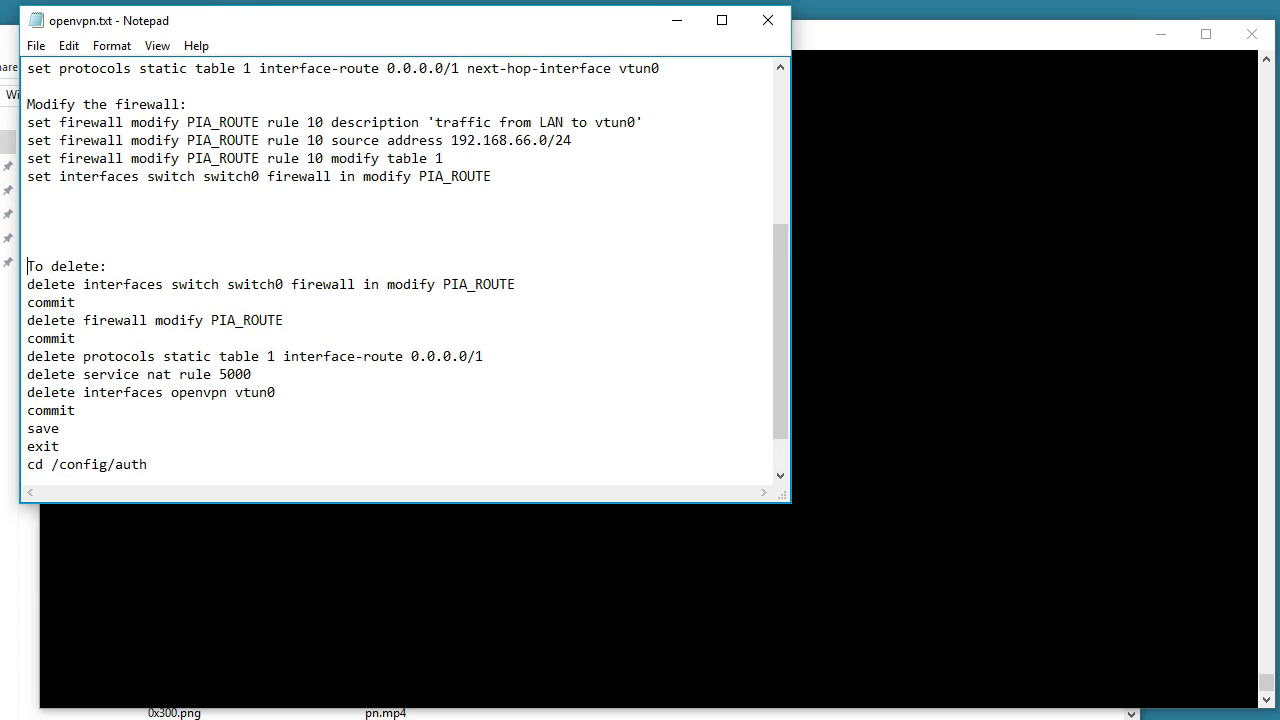
type("OpenVPN is not offloaded on the E")
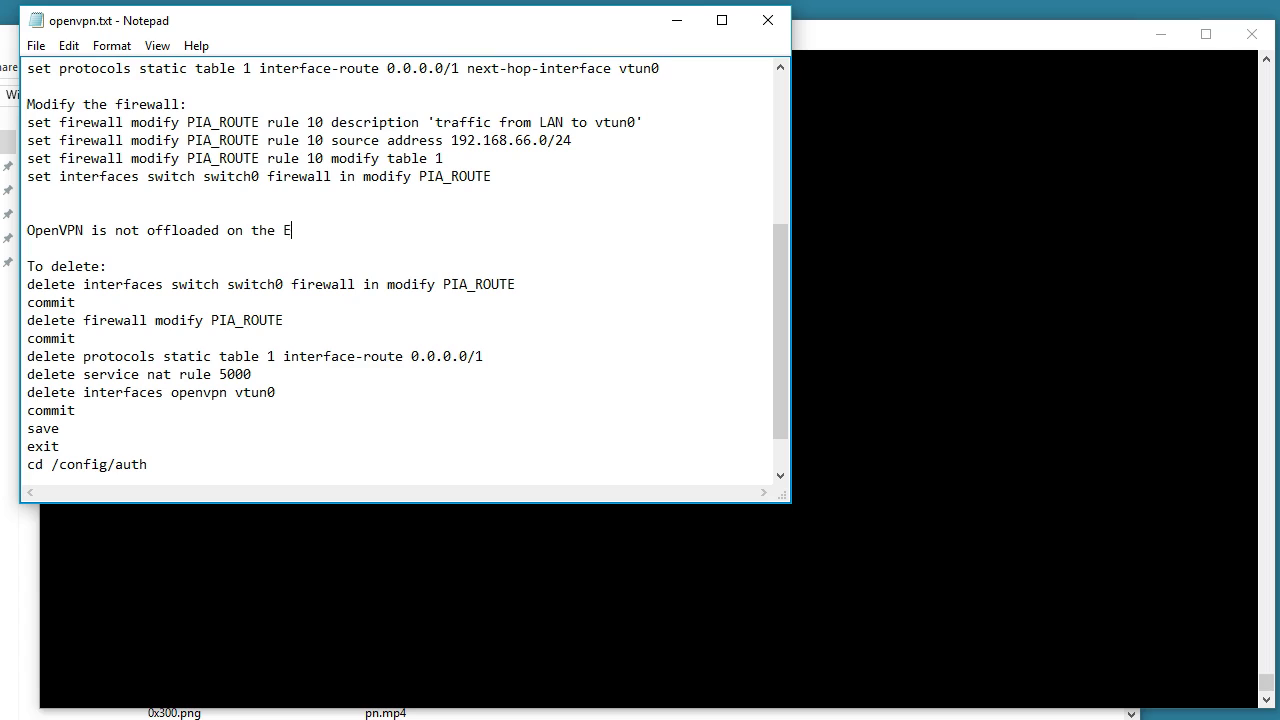
type("dgeRouter so you take a perfo")
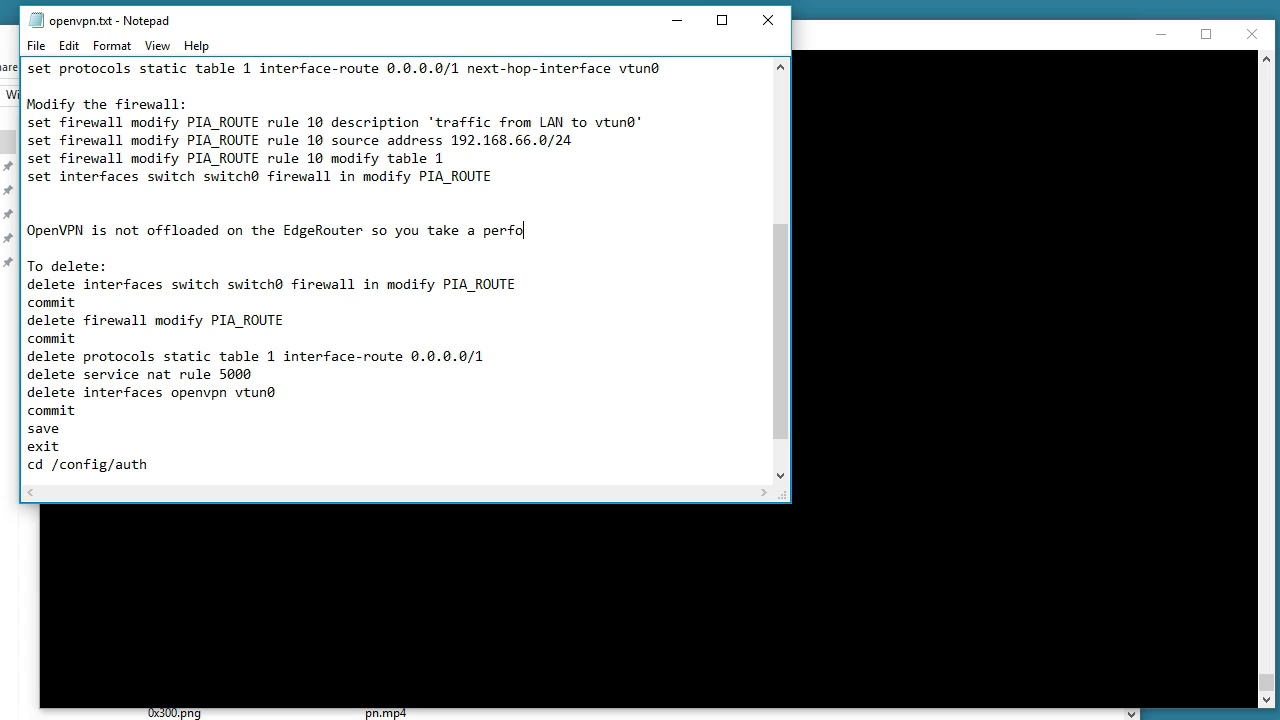
type("rmance hit")
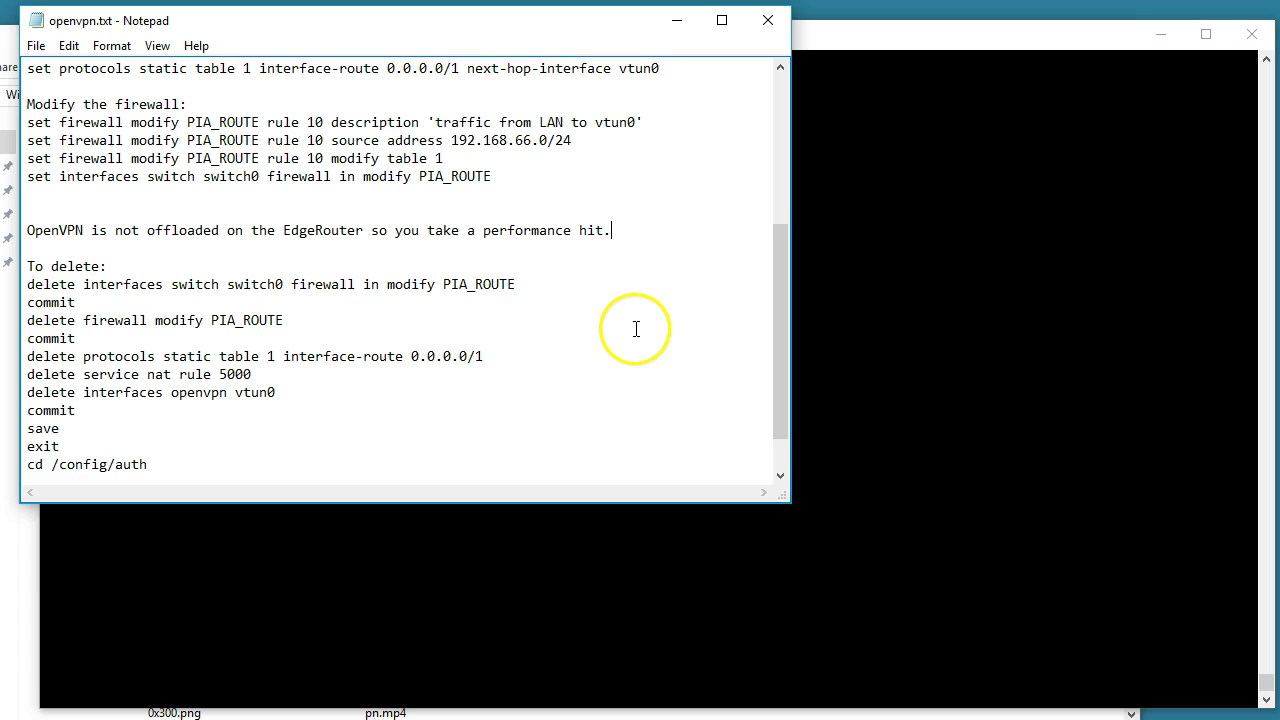
type(".")
Add the line 'Use the client software on your PC' and scroll to the remaining deletion commands.
key("Return")
type("Use ")
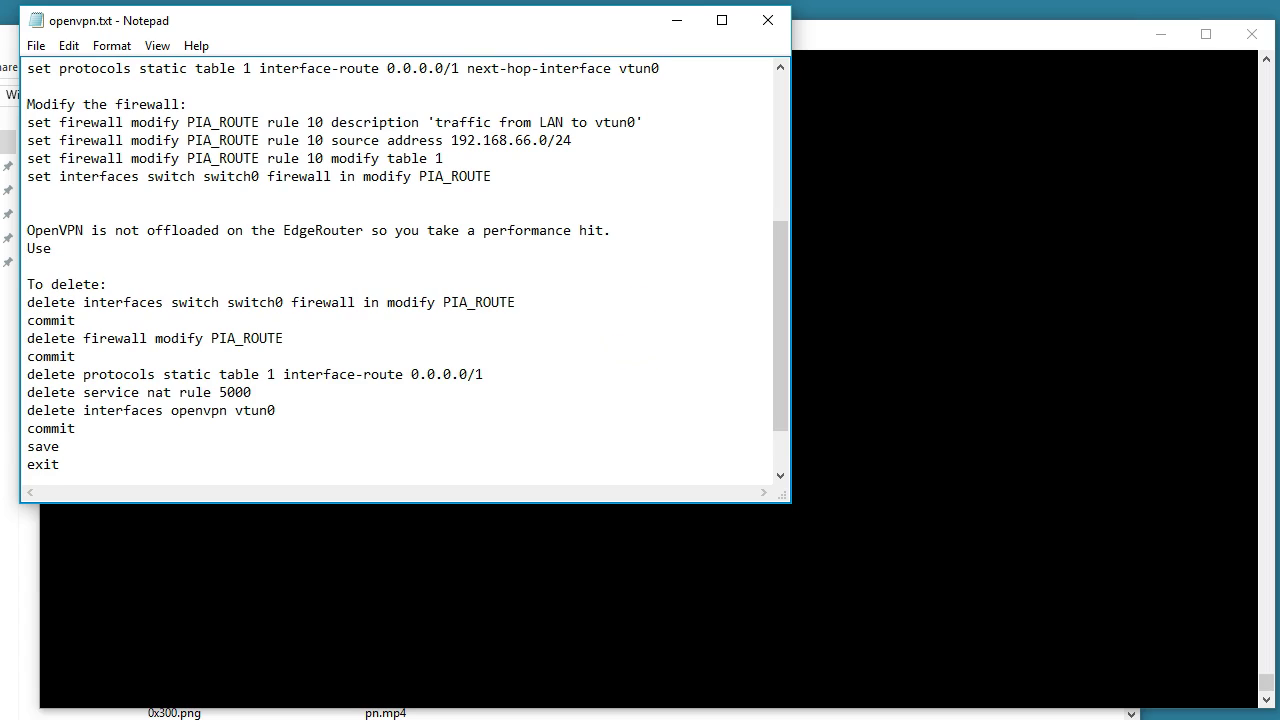
type("the client software on your PC or use a different router.....")
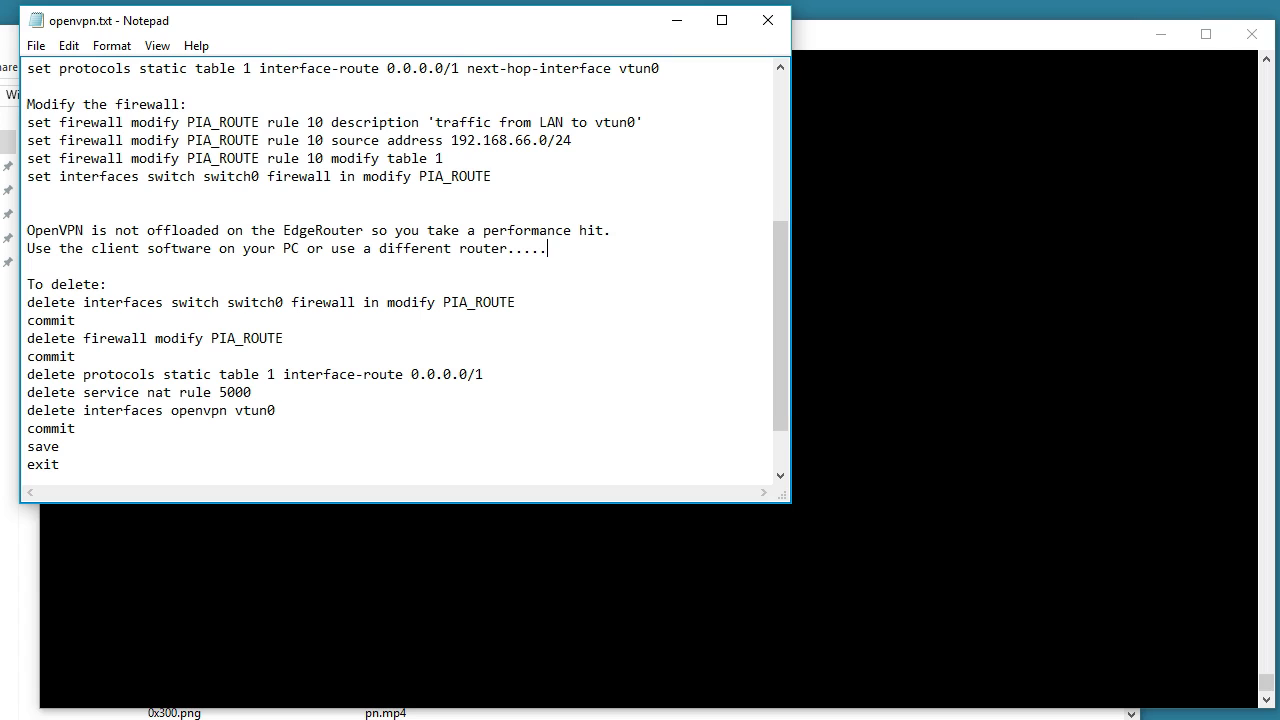
key("ctrl+End")
type("cd /config/auth sudo rm *")
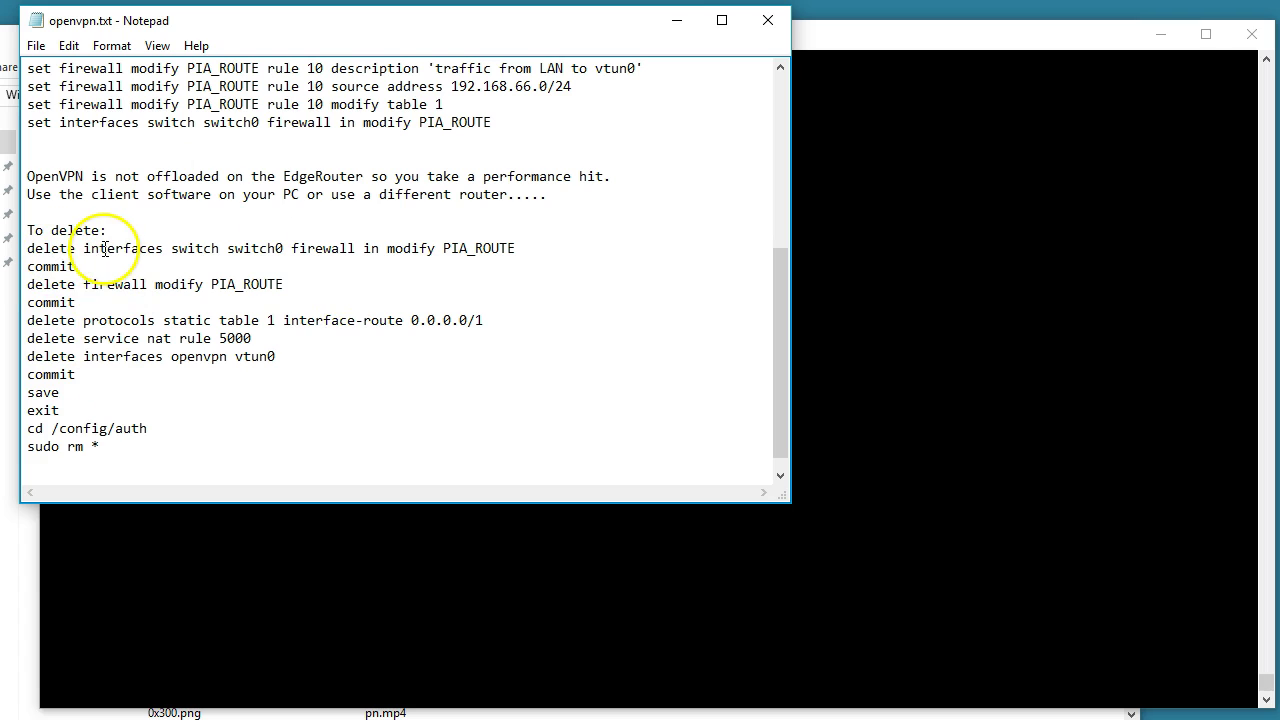
Review the closing 'These match my router' note and trial-select the deletion command block.
type("These match my router!!!!  Make sure you know what your config is..!..")
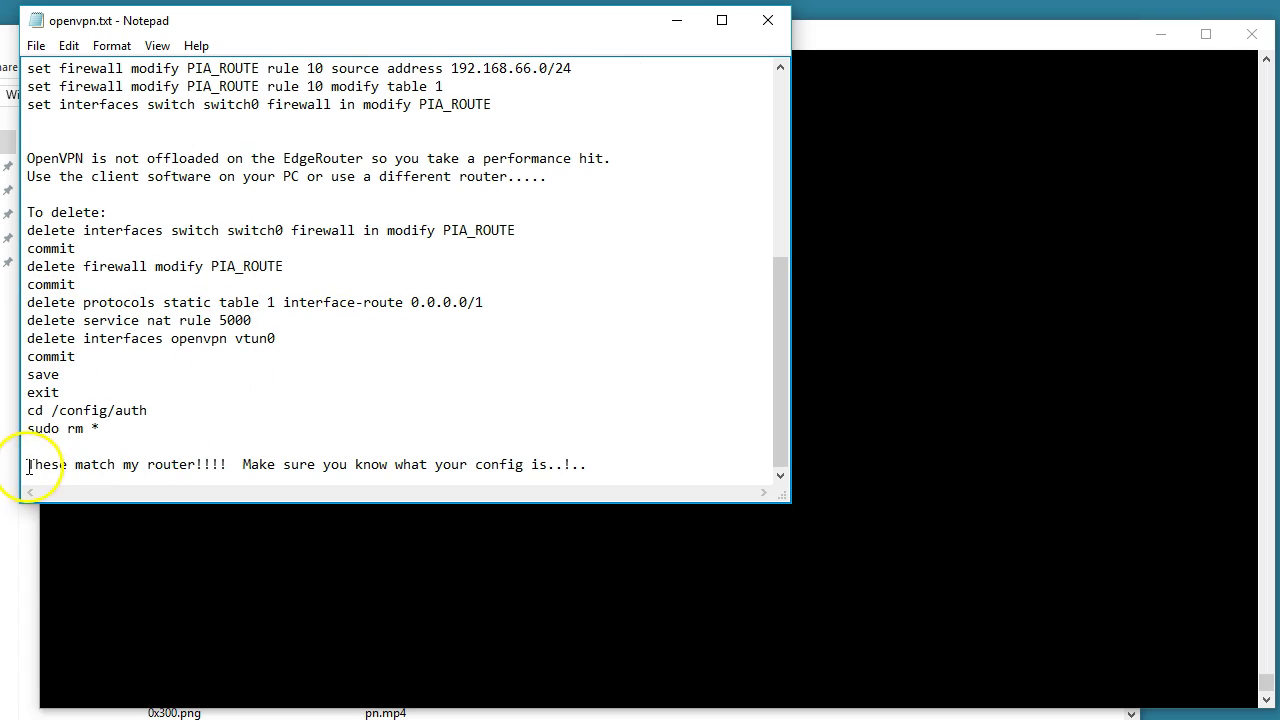
left_click_drag(28, 466, 600, 466)
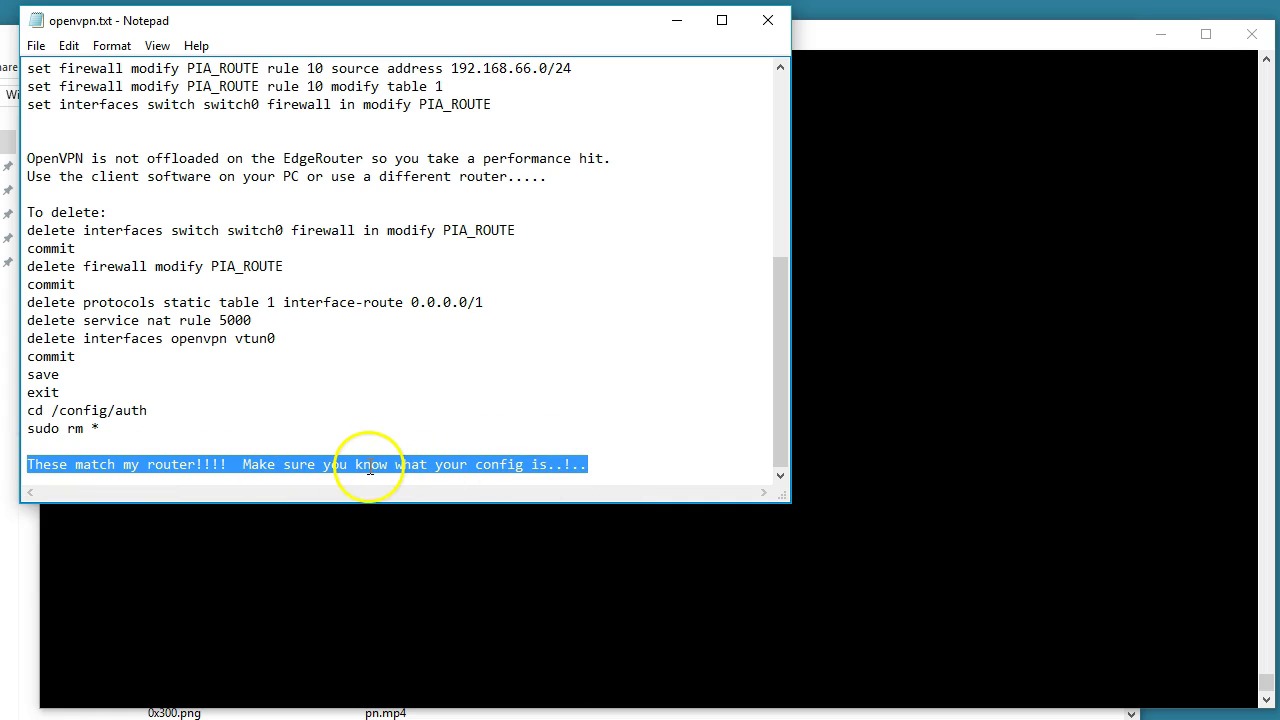
left_click(606, 462)
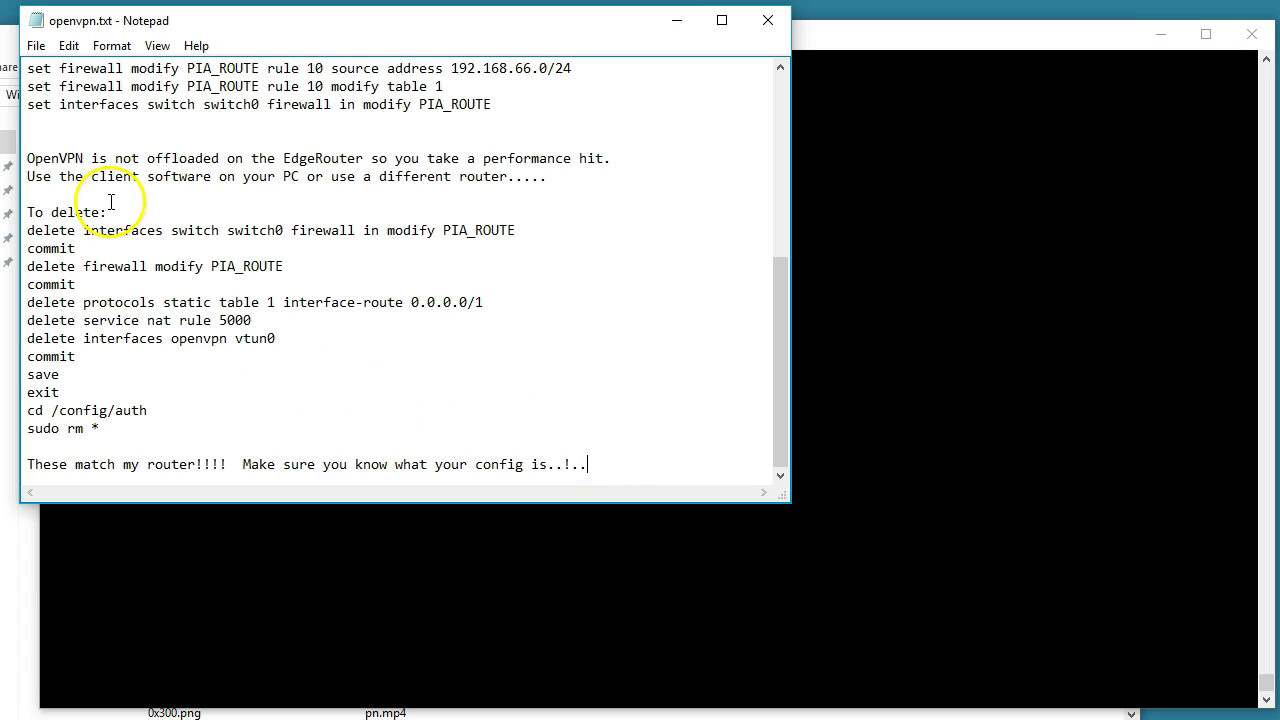
left_click_drag(28, 230, 300, 386)
right_click(55, 335)
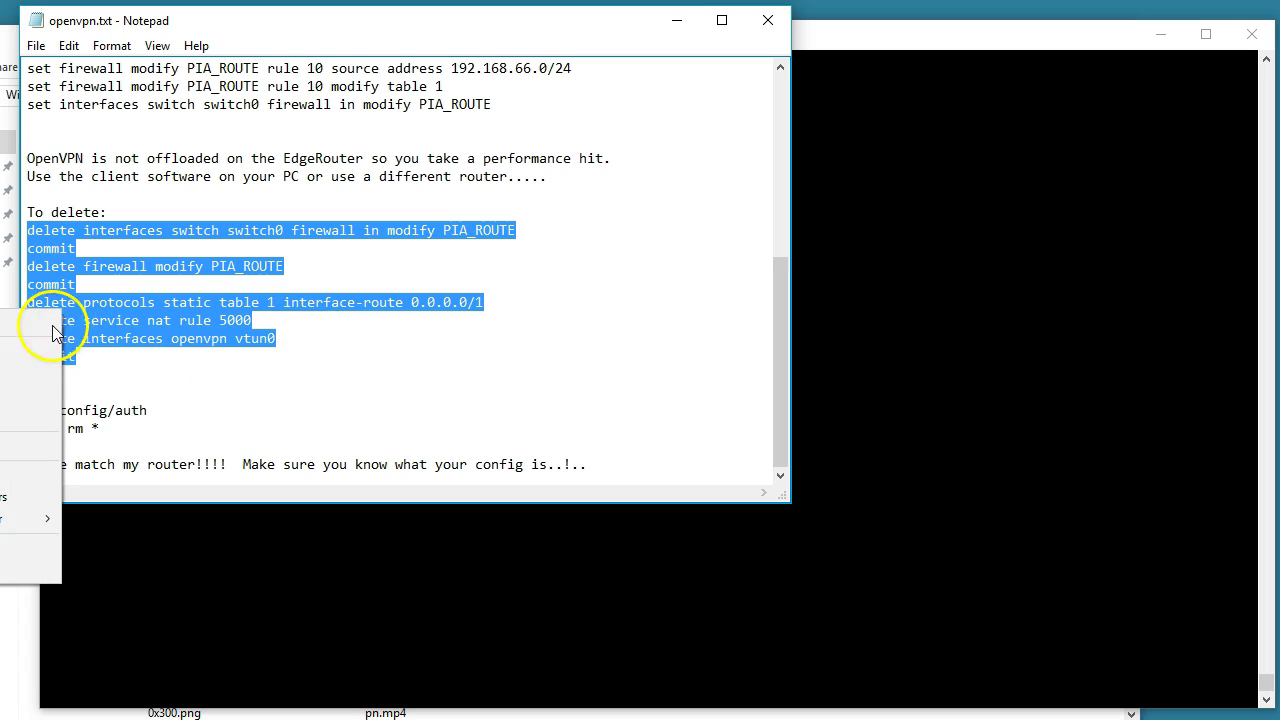
left_click(14, 374)
Inspect the first deletion command, picking out PIA_ROUTE and switch0.
left_click_drag(27, 230, 508, 229)
left_click(449, 230)
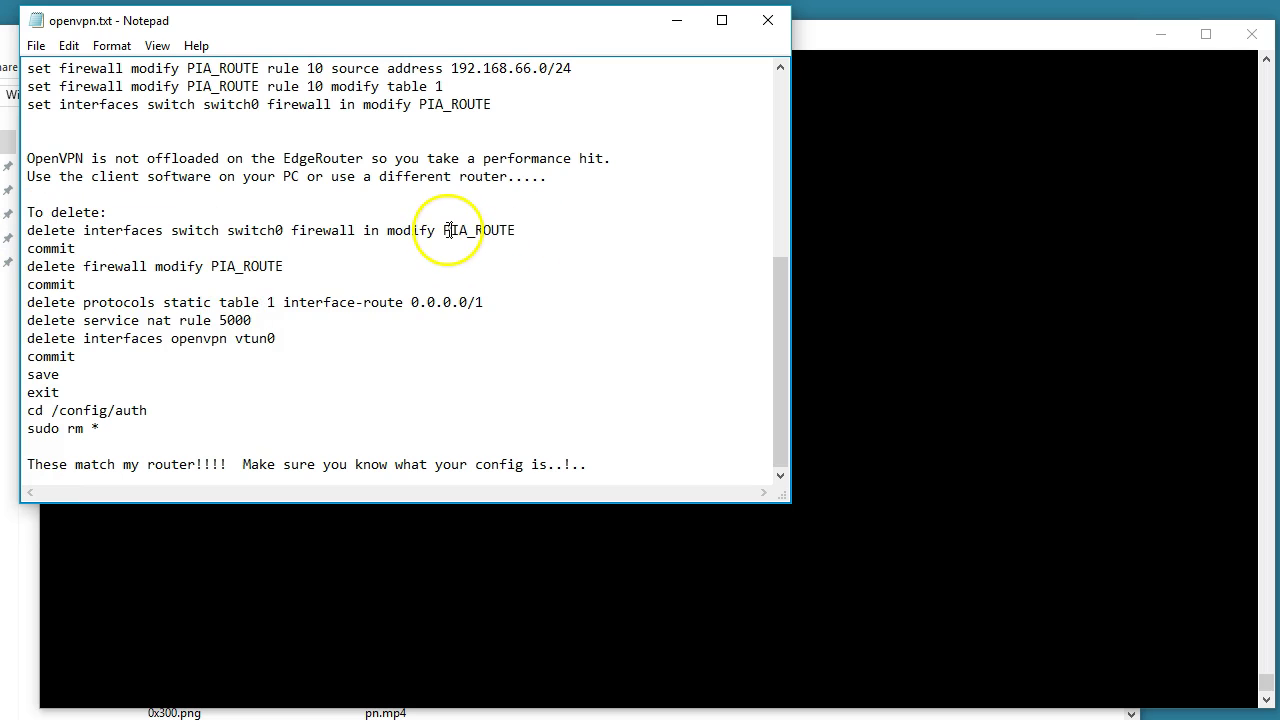
double_click(451, 230)
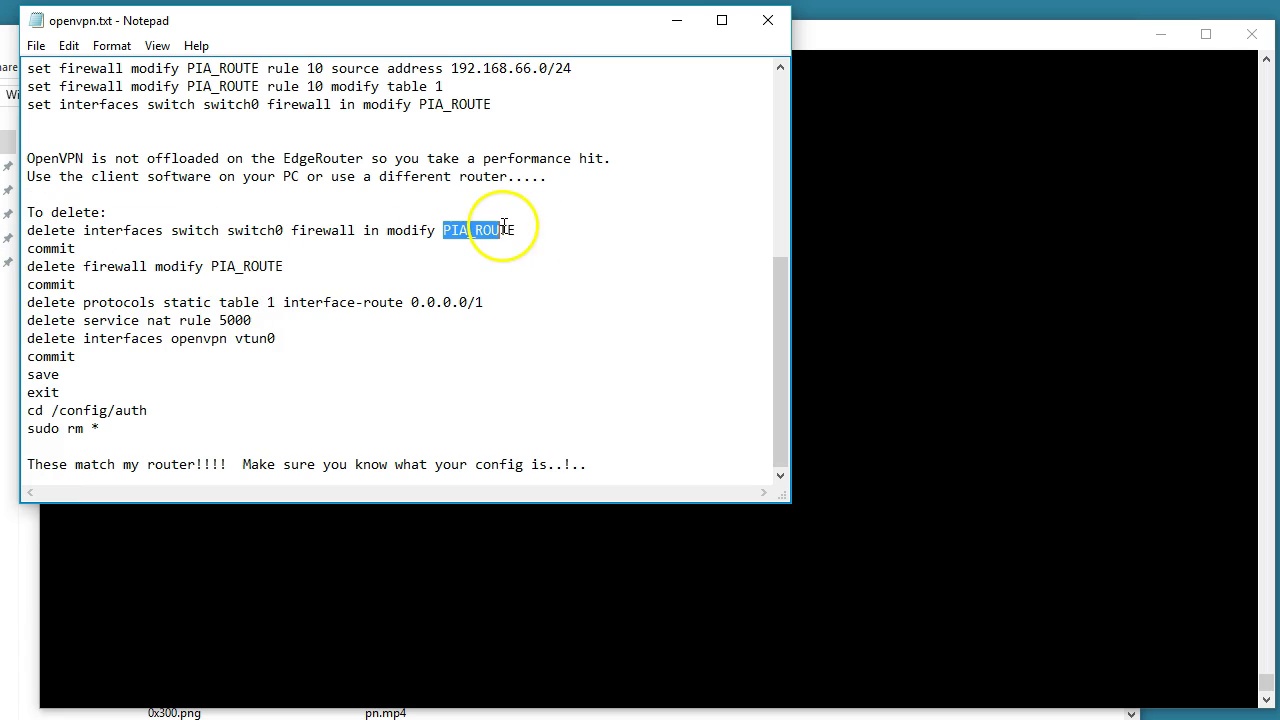
double_click(255, 230)
left_click(290, 232)
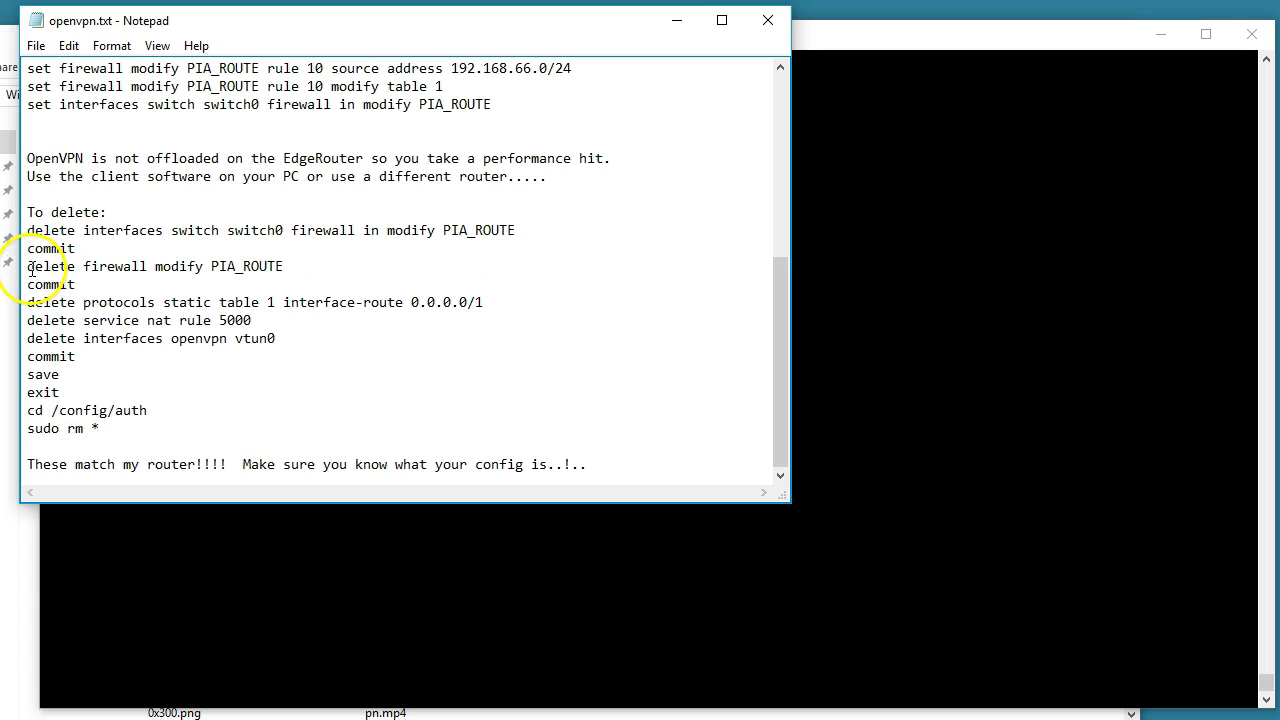
Review each deletion command line, then select from the first delete through exit for copying.
left_click_drag(28, 266, 286, 266)
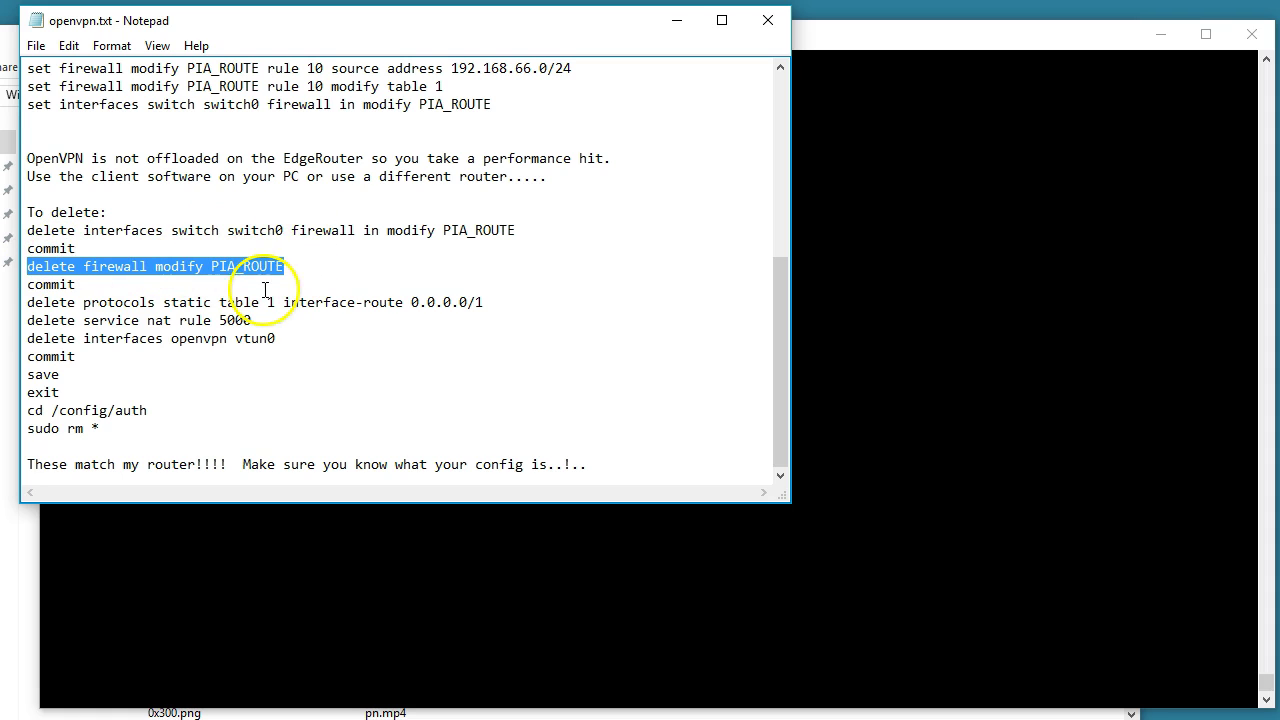
left_click_drag(27, 302, 476, 302)
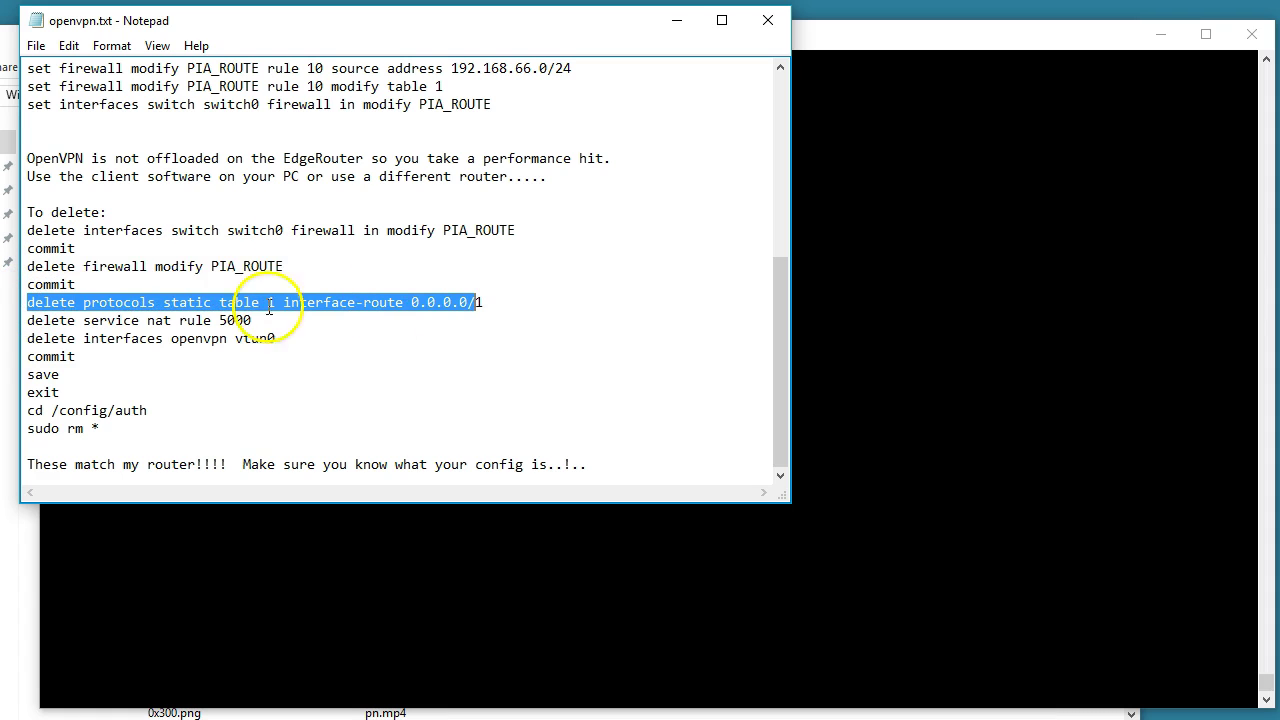
left_click_drag(27, 320, 249, 320)
left_click_drag(27, 338, 280, 340)
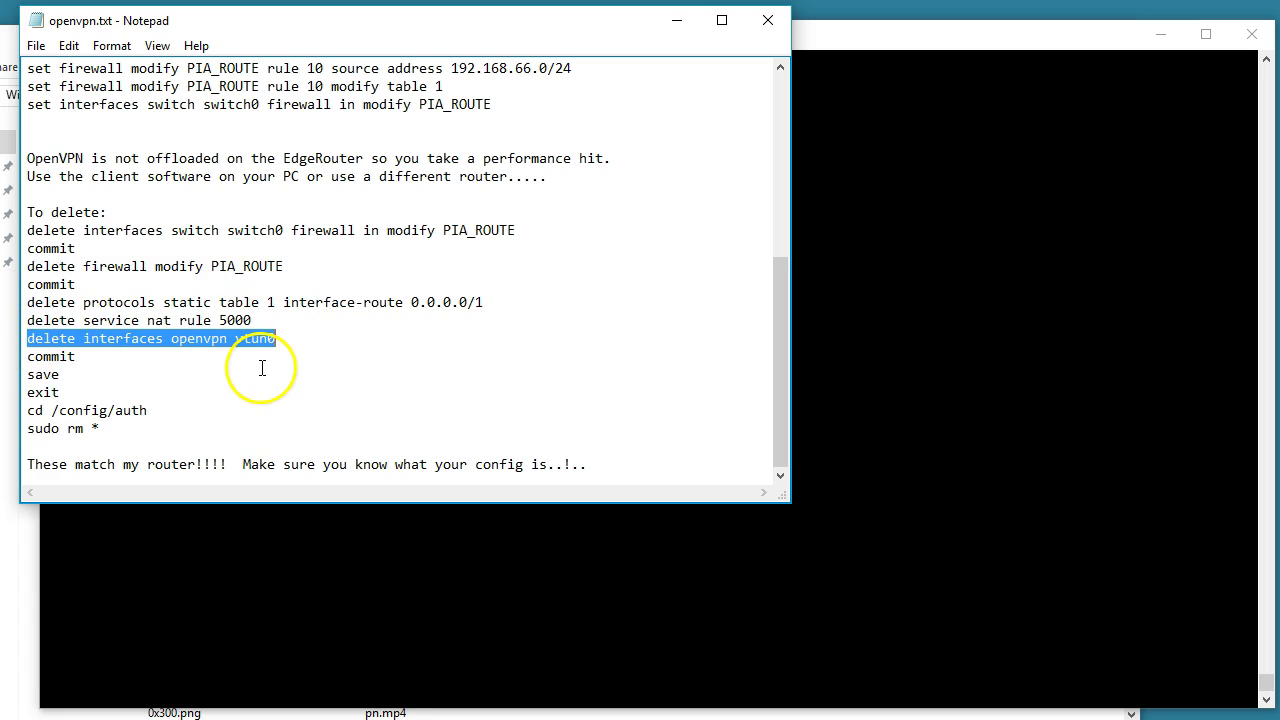
left_click_drag(27, 410, 171, 412)
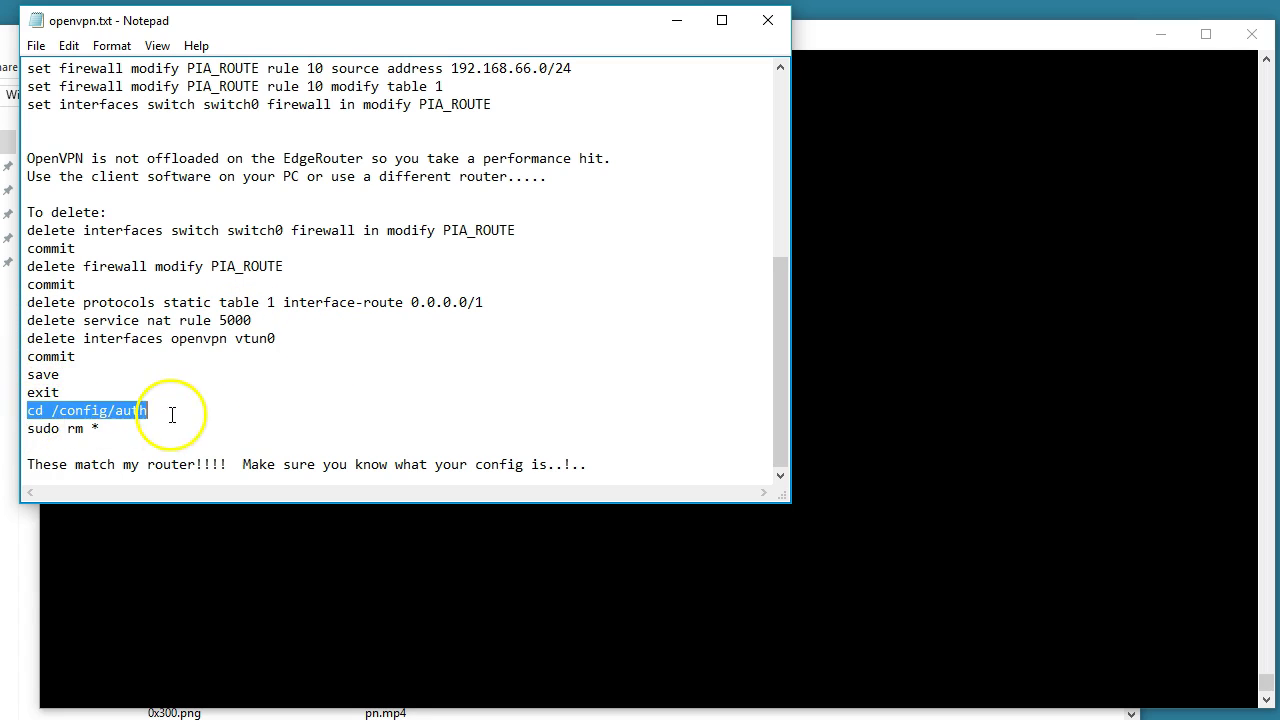
left_click_drag(28, 430, 149, 429)
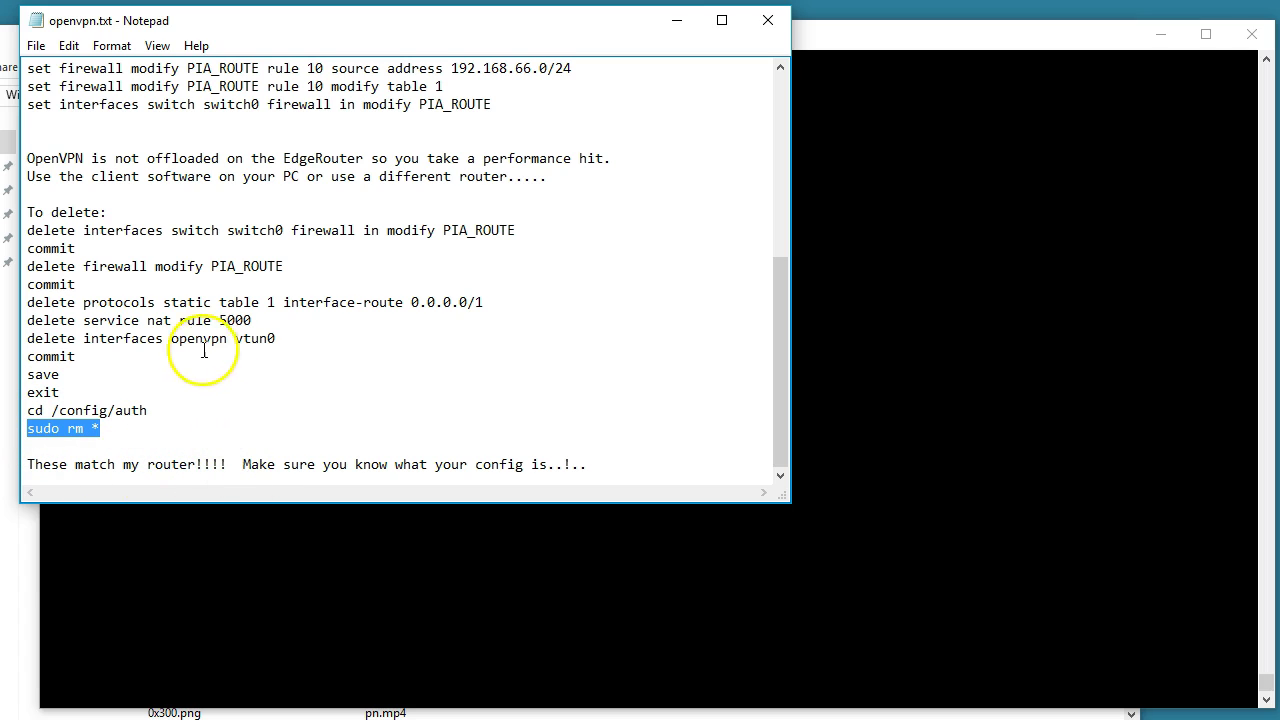
left_click(236, 379)
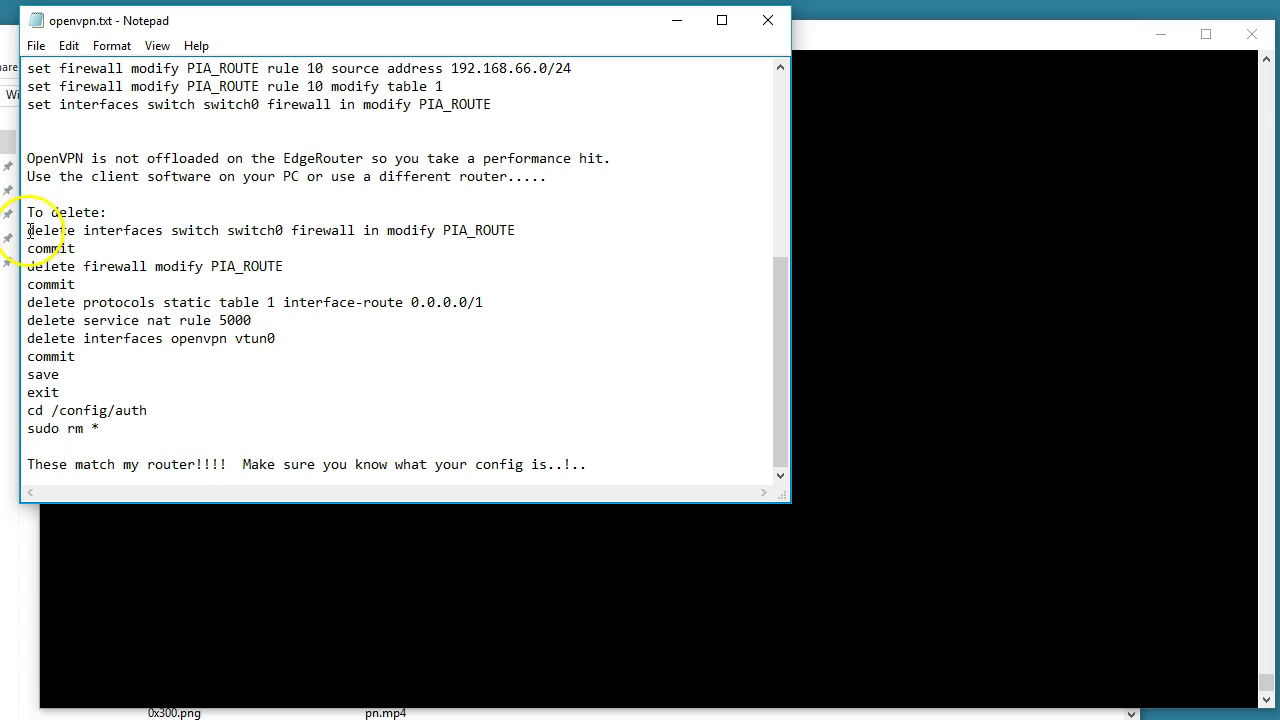
left_click_drag(27, 230, 254, 386)
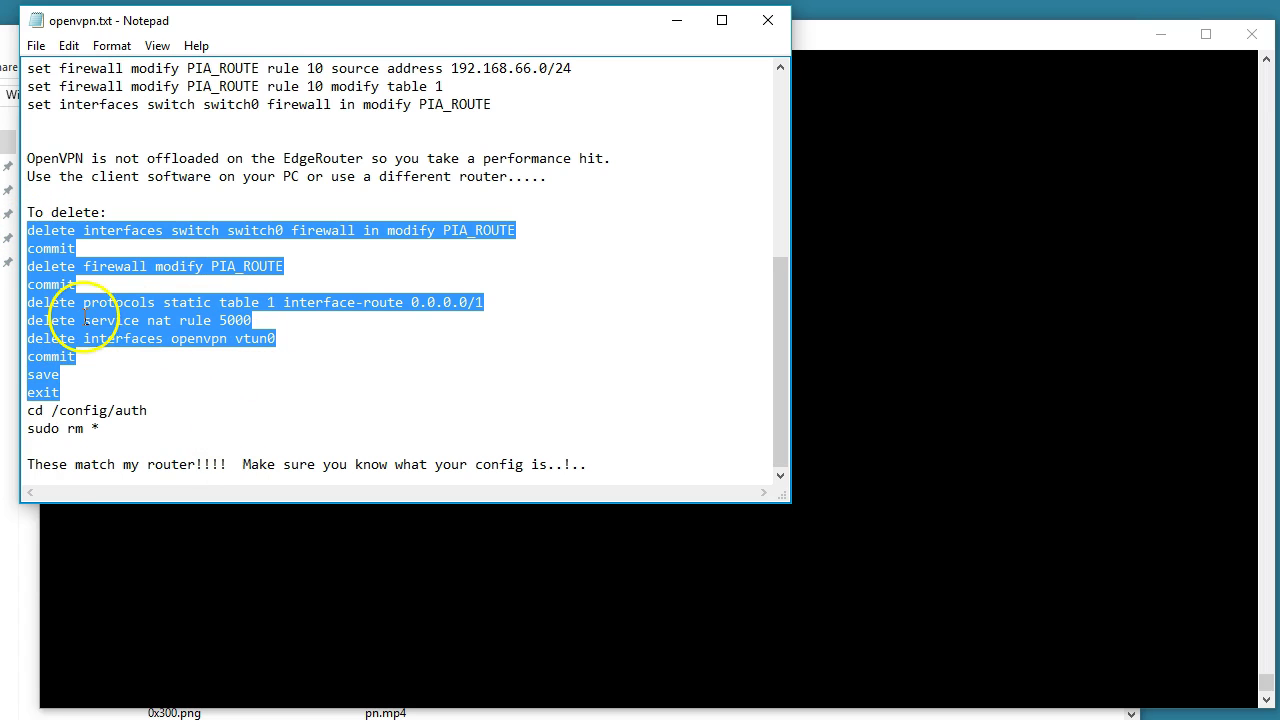
right_click(97, 352)
Copy the commands and, in PuTTY configure mode, paste the delete/commit/save/exit sequence.
left_click(65, 375)
left_click(257, 551)
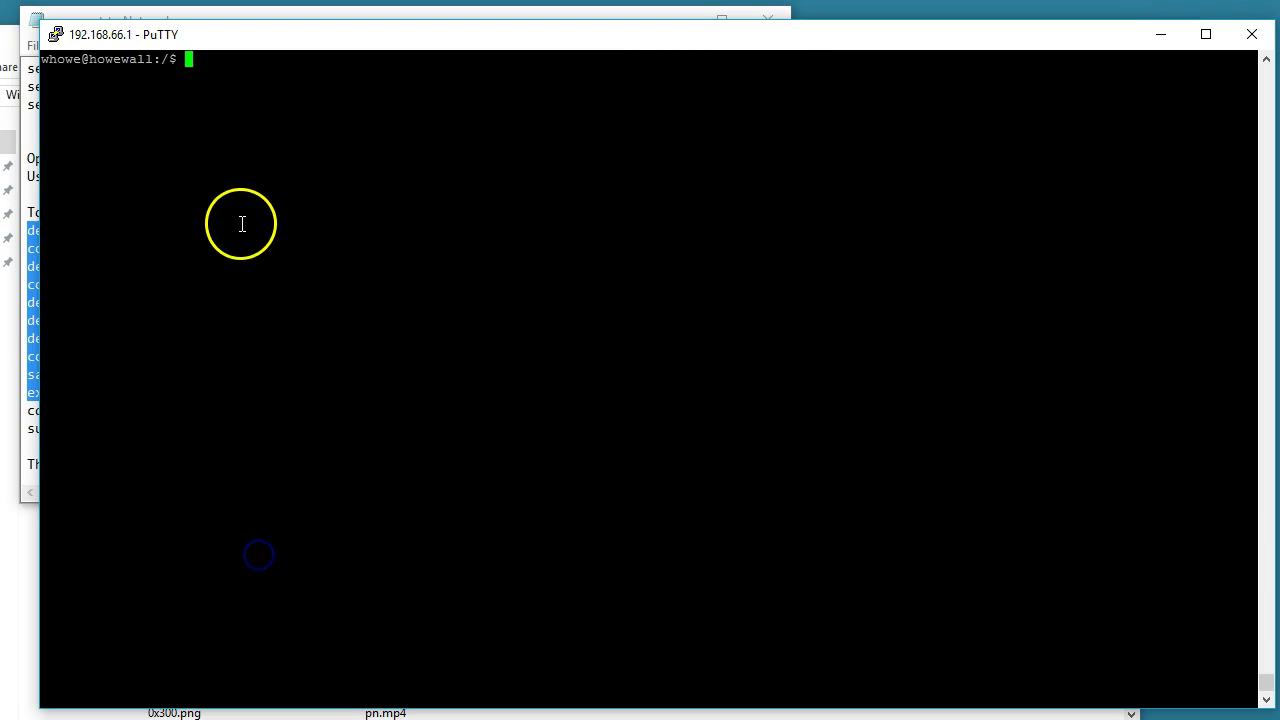
type("configure")
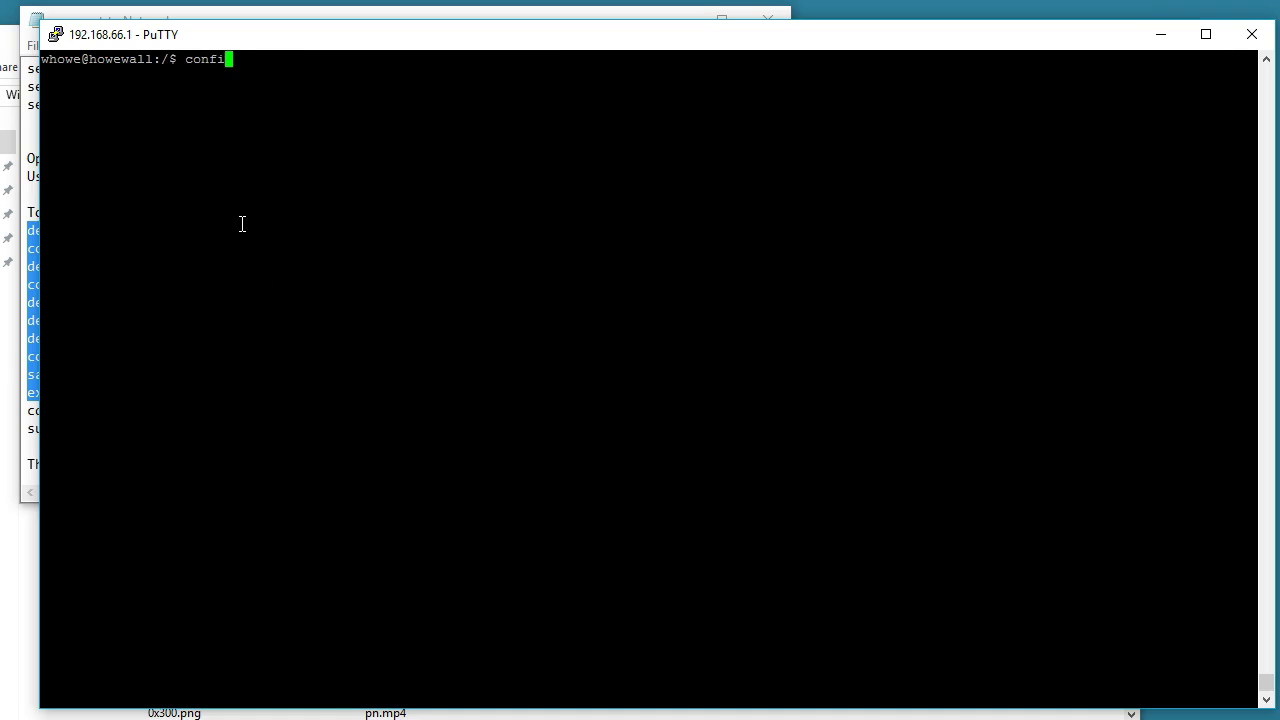
key("Return")
right_click(242, 224)
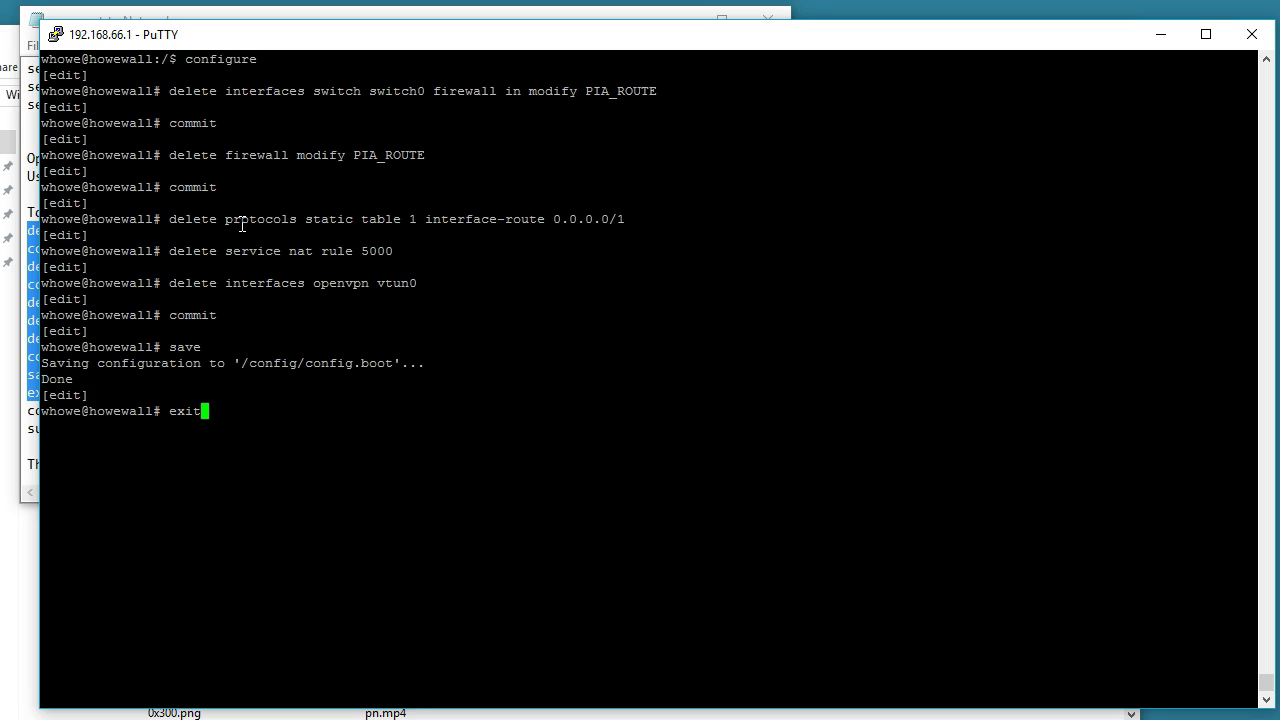
In /config/auth, delete all files with rm * and list the remaining contents.
type("cd ")
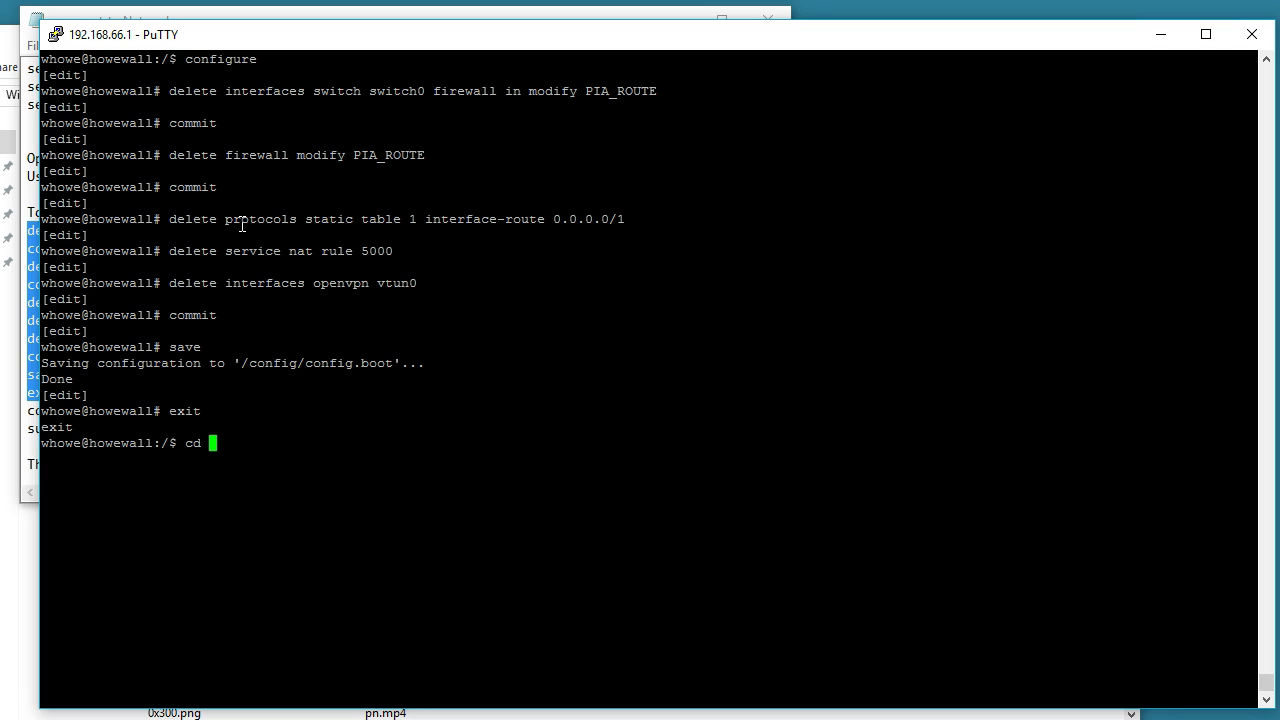
type("/auth/config")
key("BackSpace")
key("BackSpace")
key("BackSpace")
key("BackSpace")
key("BackSpace")
key("BackSpace")
key("BackSpace")
key("BackSpace")
key("BackSpace")
key("BackSpace")
key("BackSpace")
type("config/auth")
key("Return")
type("rm *")
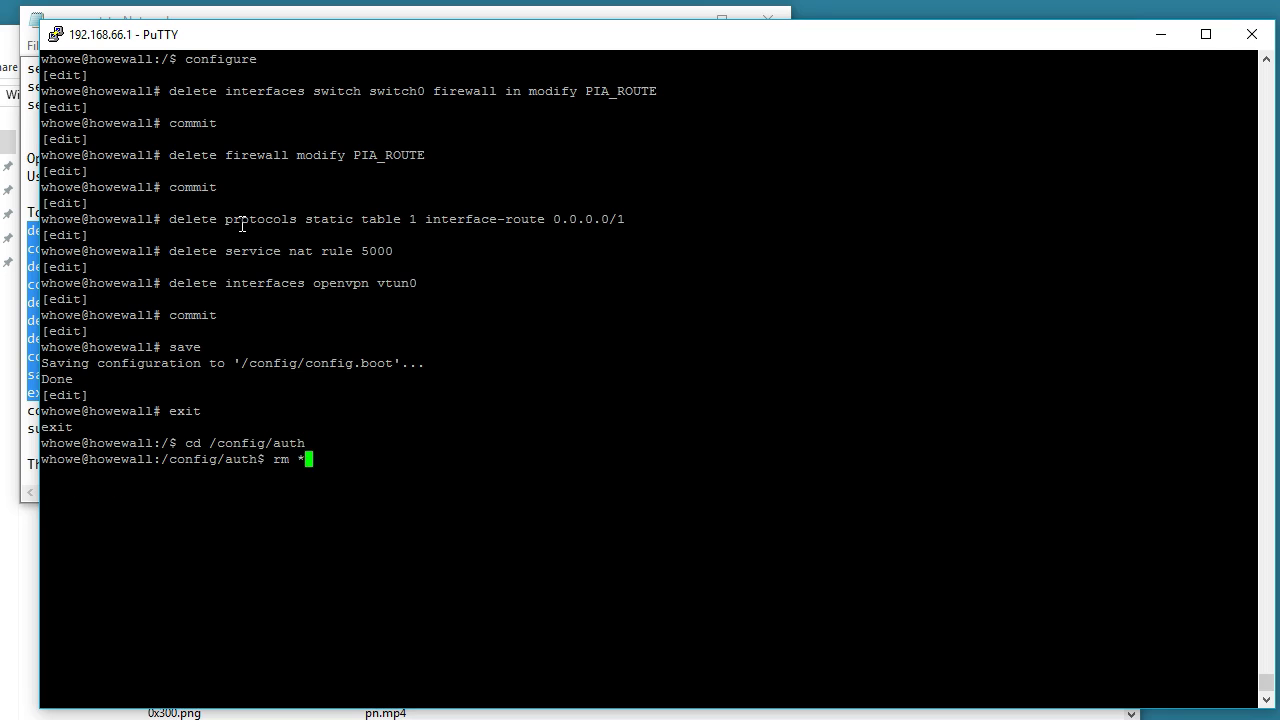
key("Return")
type("ls")
key("Return")
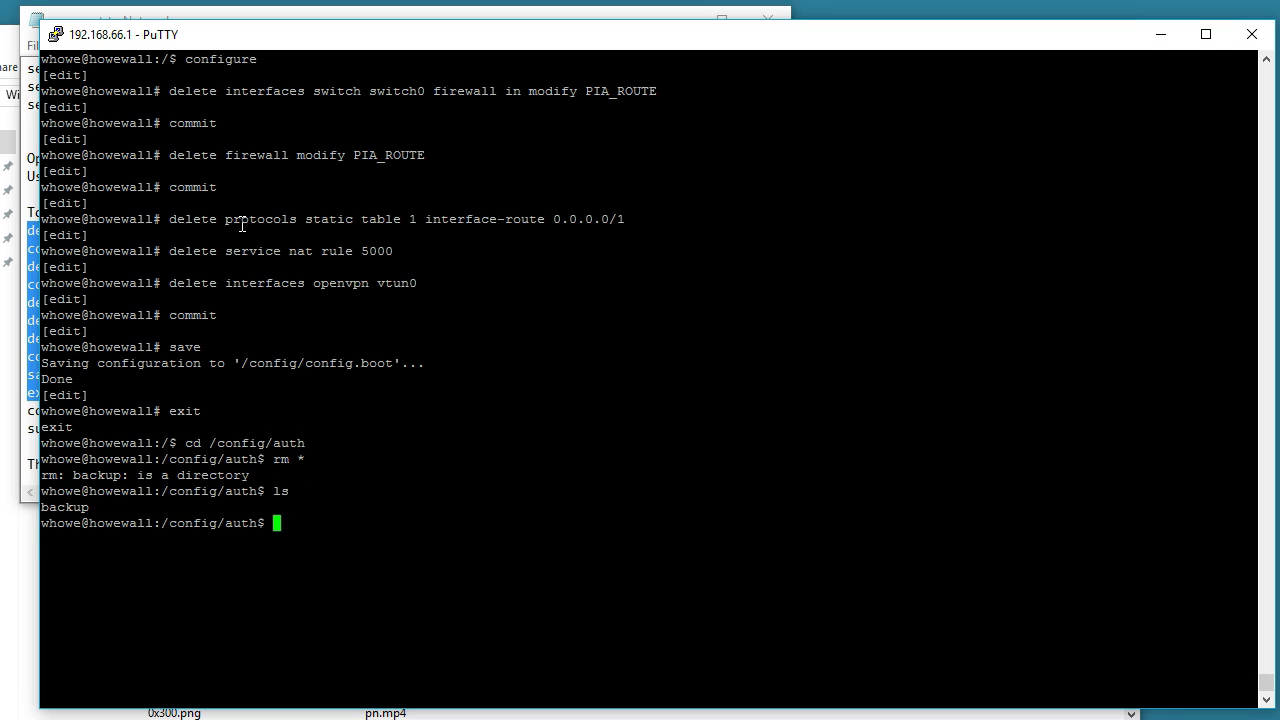
Append 'You have now removed the OpenVPN setup!' to the end of openvpn.txt and save it.
left_click(130, 11)
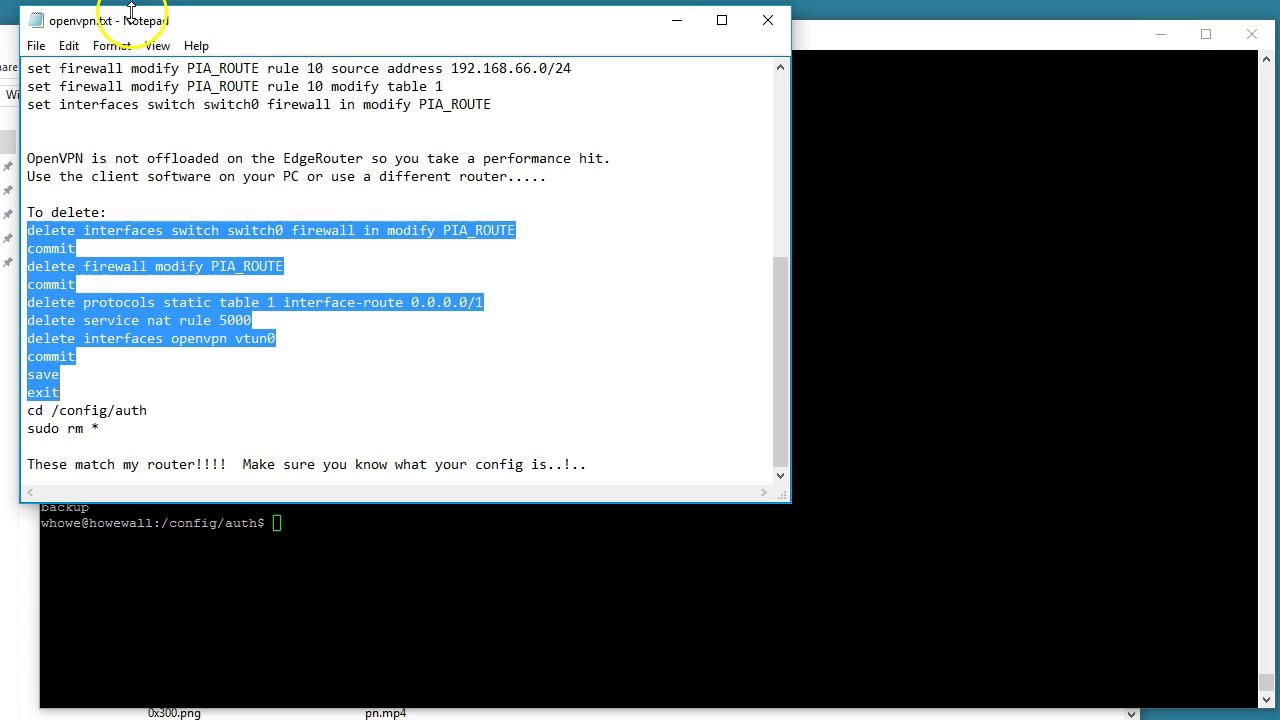
left_click(286, 420)
left_click(716, 468)
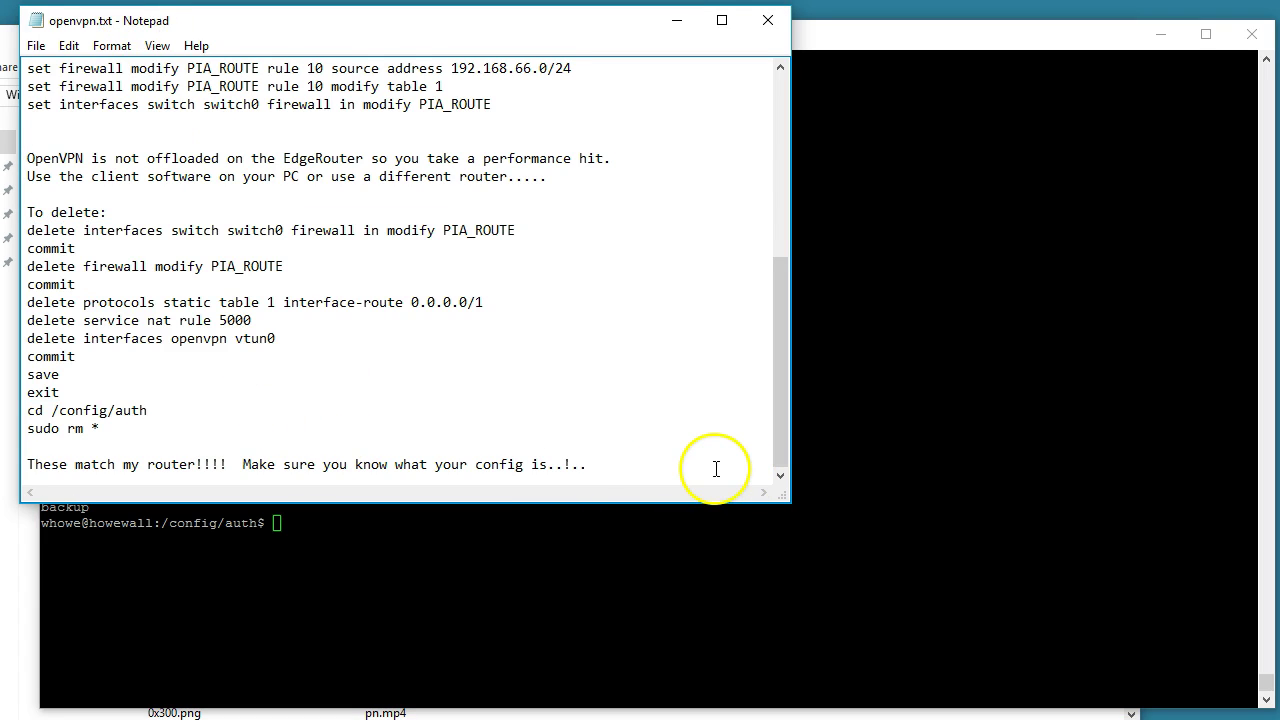
key("Return")
key("Return")
type("You have now removed the OpenVP")
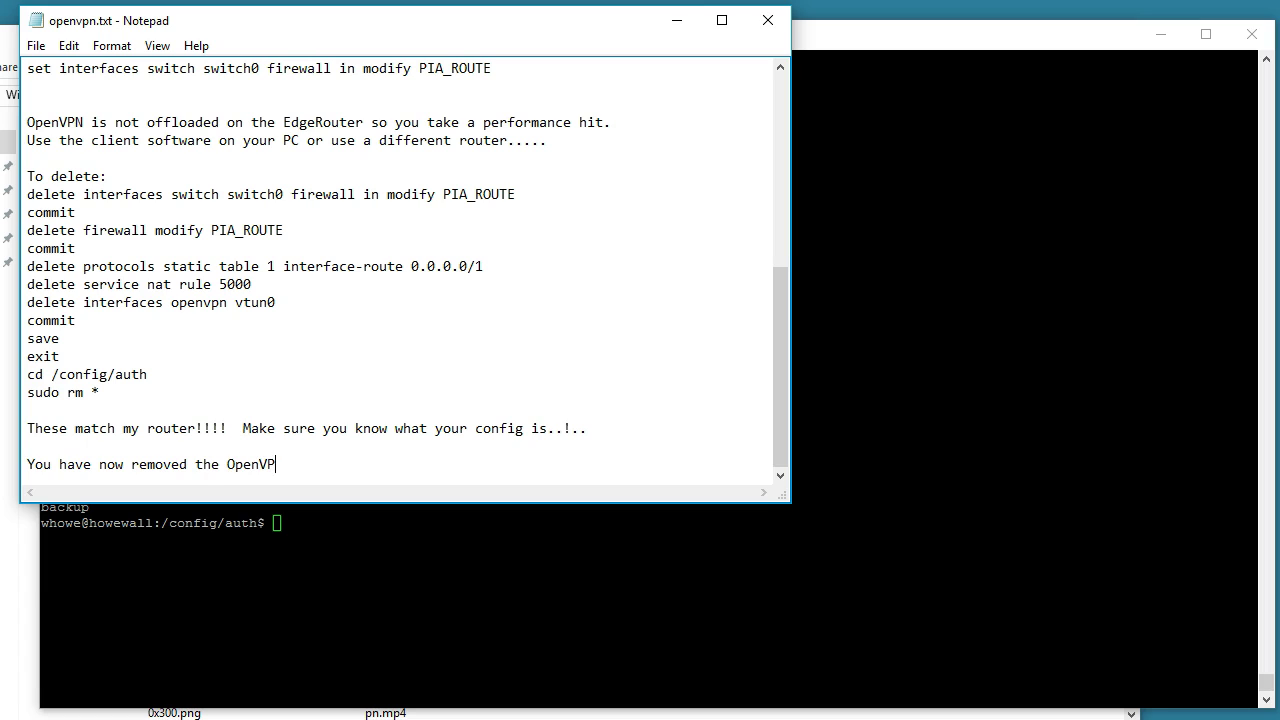
type("tup!")
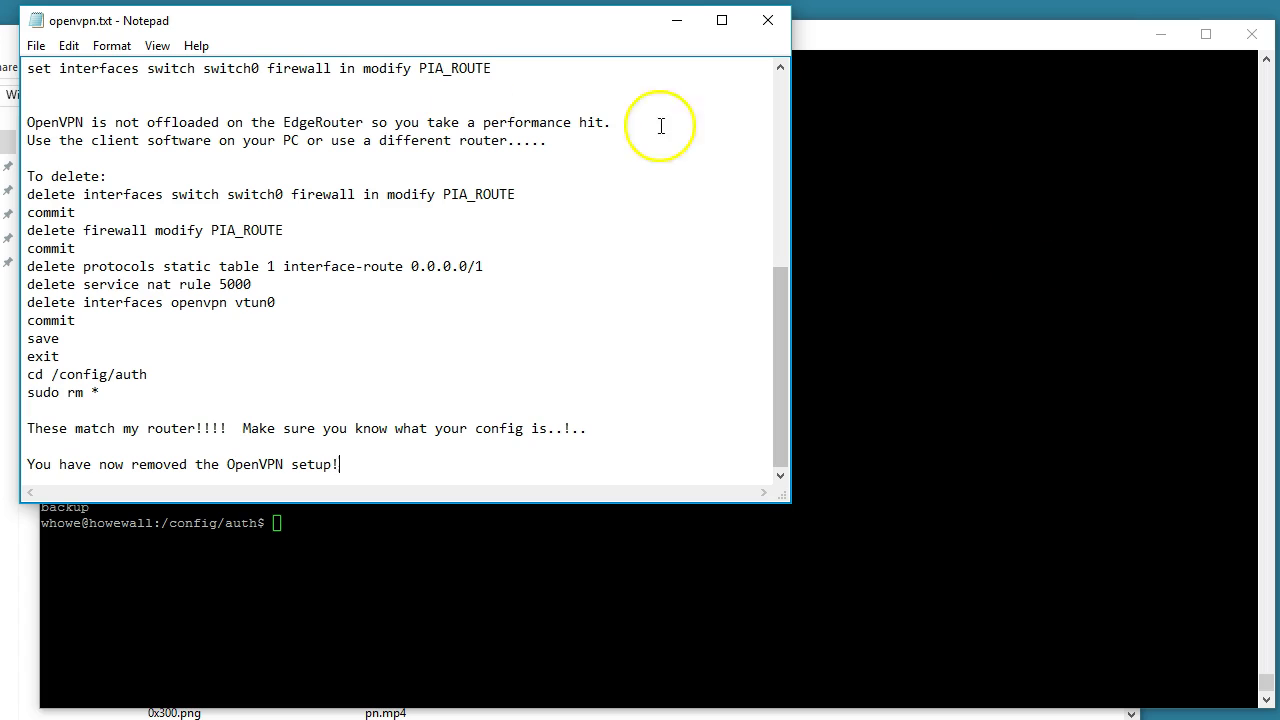
left_click(35, 45)
left_click(28, 112)
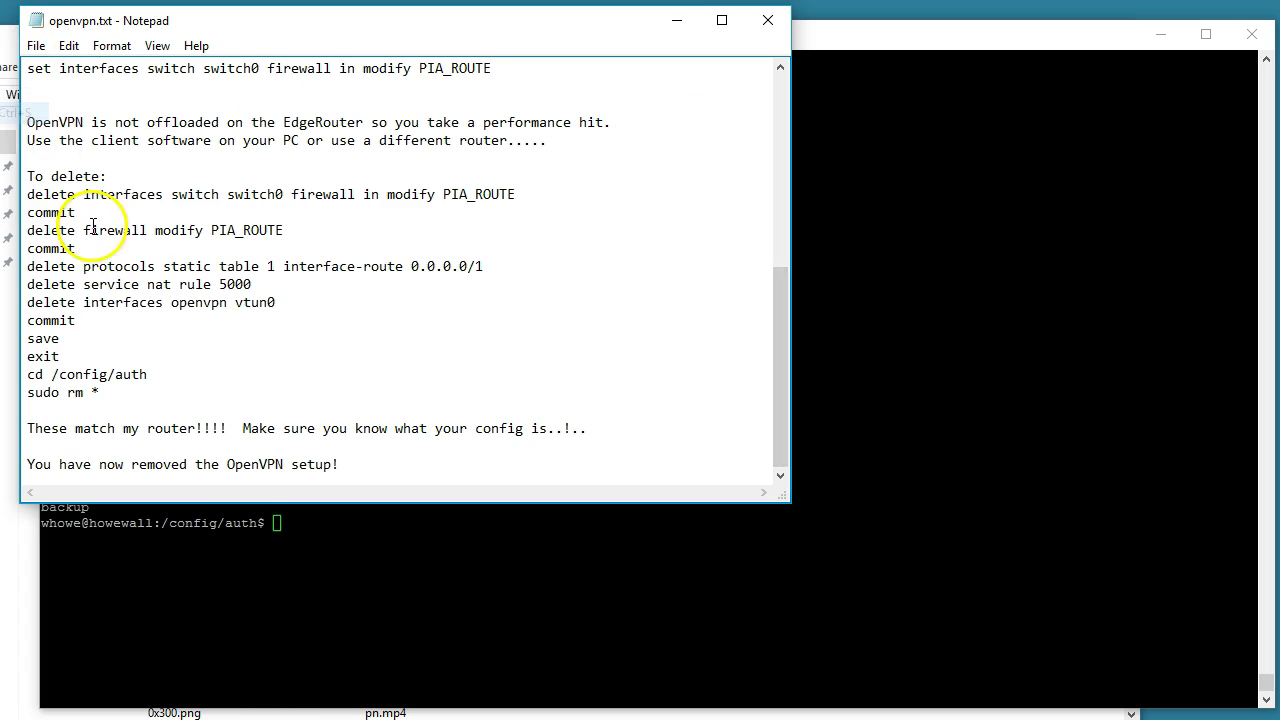